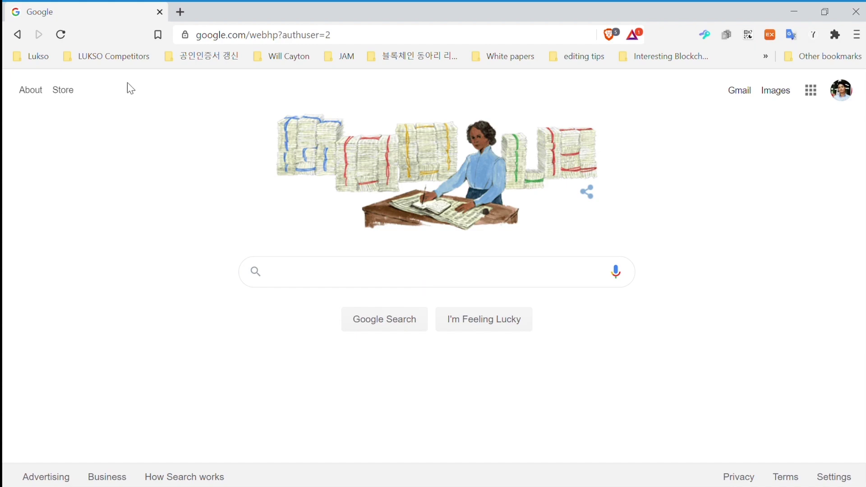
Search Google for 'lukso rico'.
type("l")
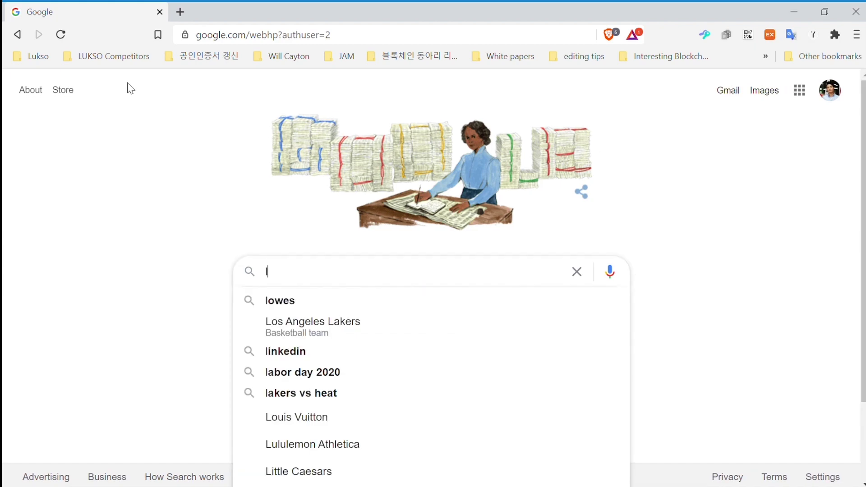
type("ukso")
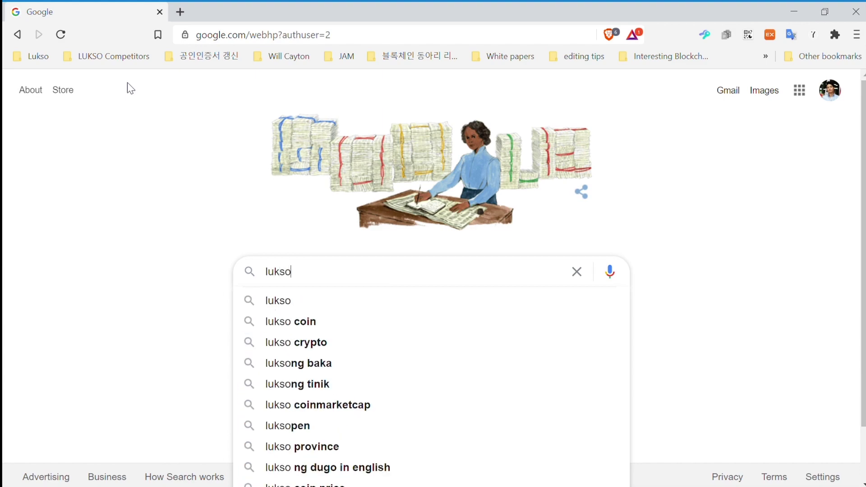
type(" rico")
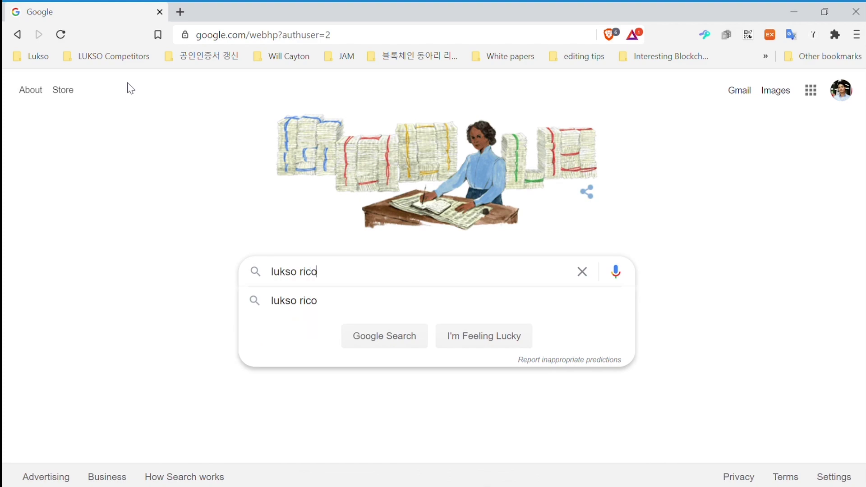
key("Return")
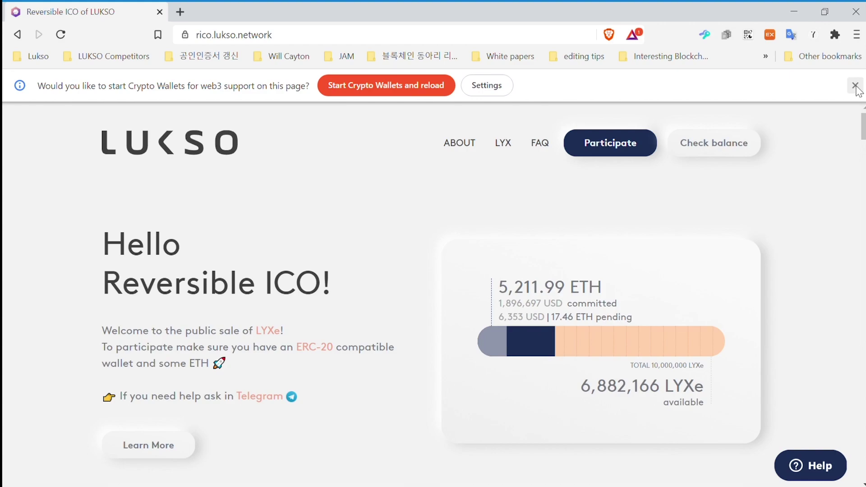
Dismiss the Crypto Wallets infobar and scroll down to the rICO price chart.
left_click(855, 86)
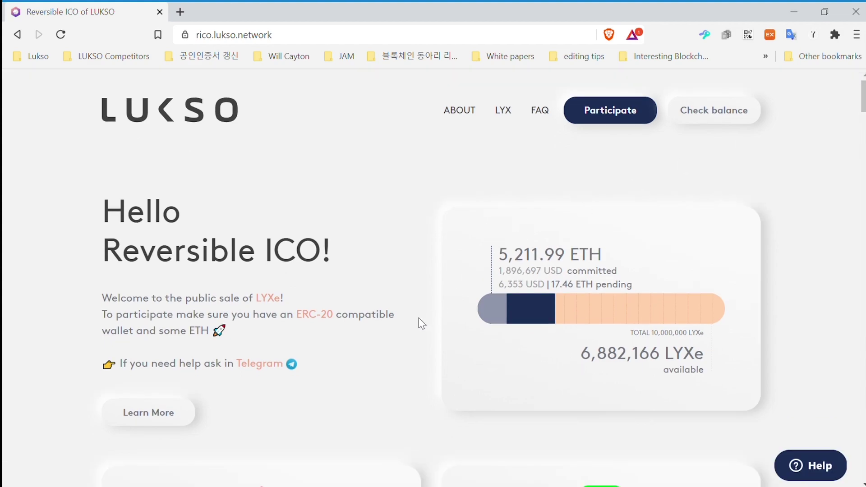
scroll(421, 323, "down", 1)
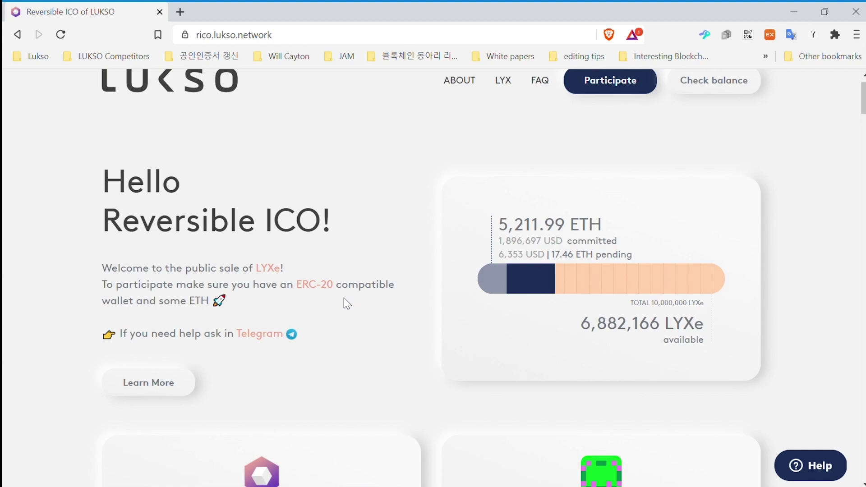
scroll(344, 299, "down", 2)
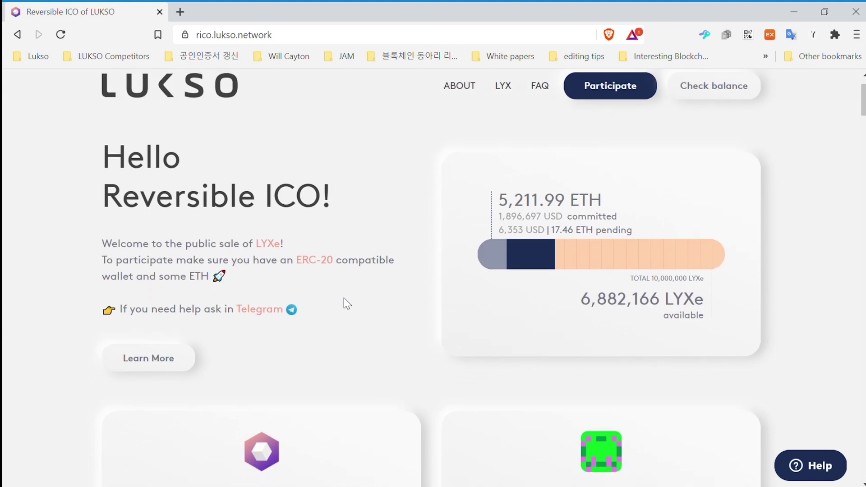
scroll(344, 300, "down", 3)
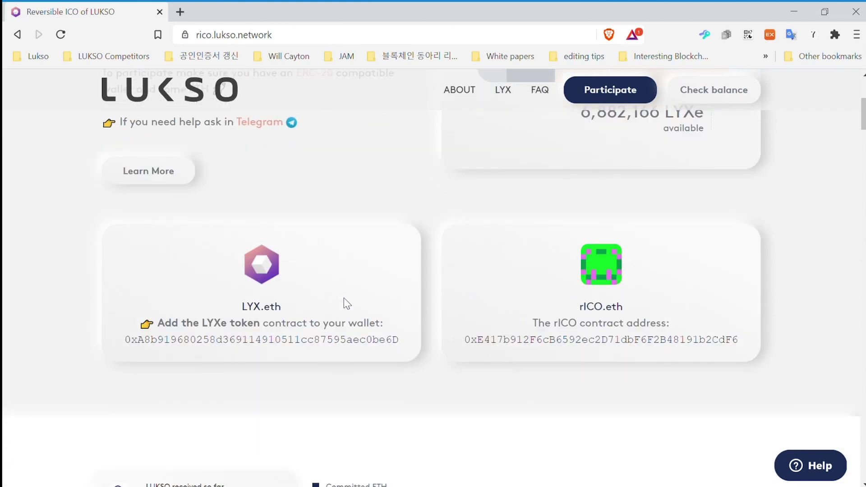
scroll(345, 300, "down", 3)
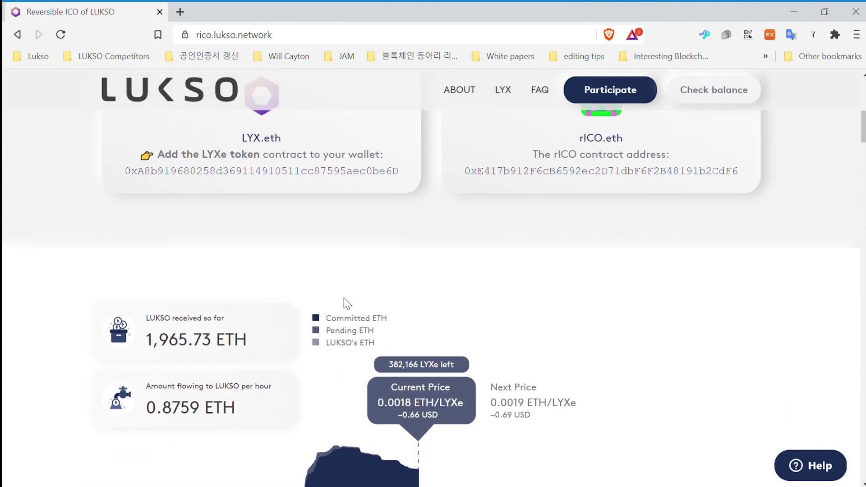
scroll(346, 303, "down", 2)
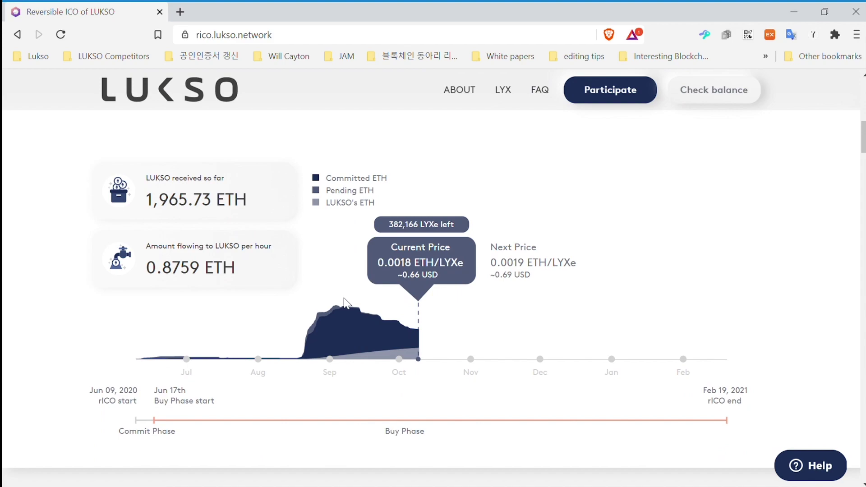
scroll(345, 303, "down", 1)
scroll(345, 302, "down", 1)
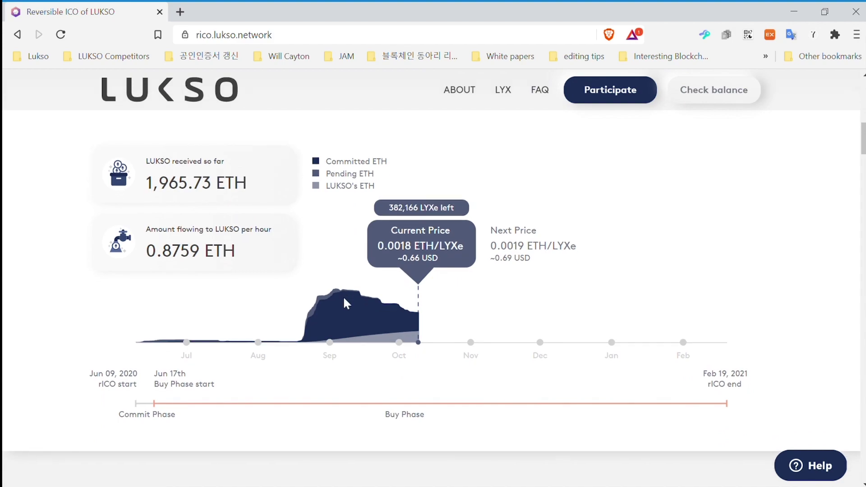
scroll(344, 298, "down", 1)
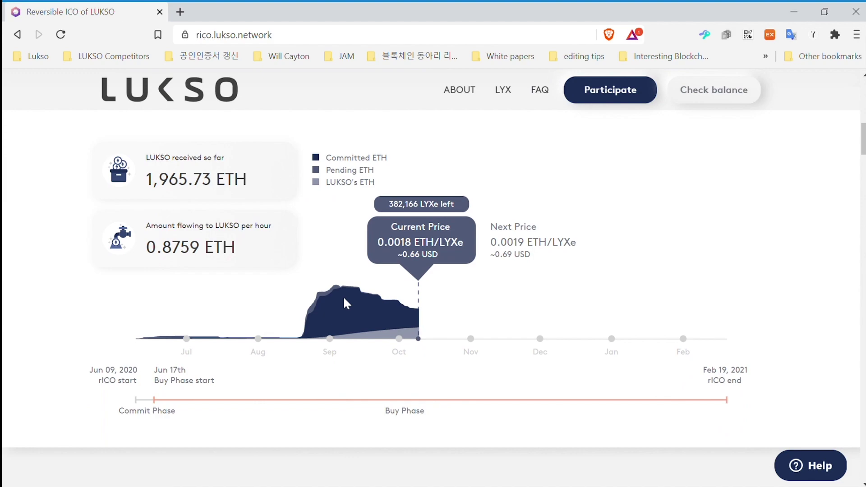
scroll(345, 303, "down", 1)
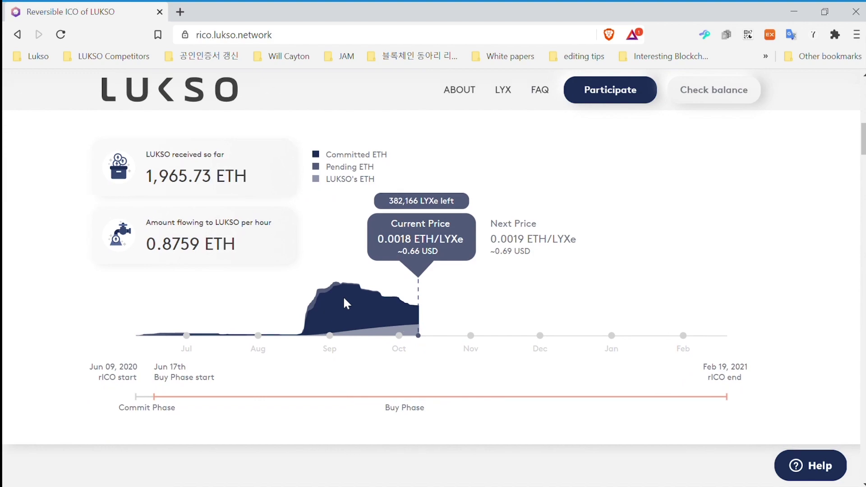
scroll(345, 303, "down", 1)
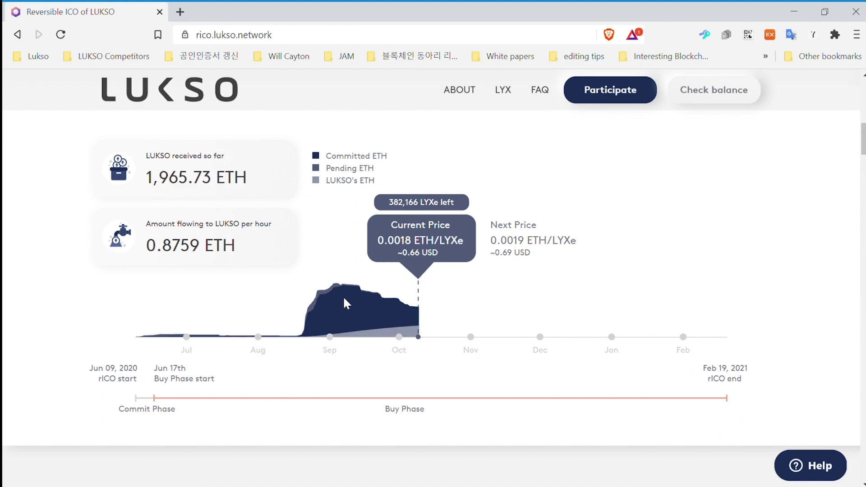
Expand the 'Which wallets should I use?' FAQ answer, then scroll back up to LYX Metrics.
scroll(343, 296, "down", 10)
scroll(344, 300, "down", 10)
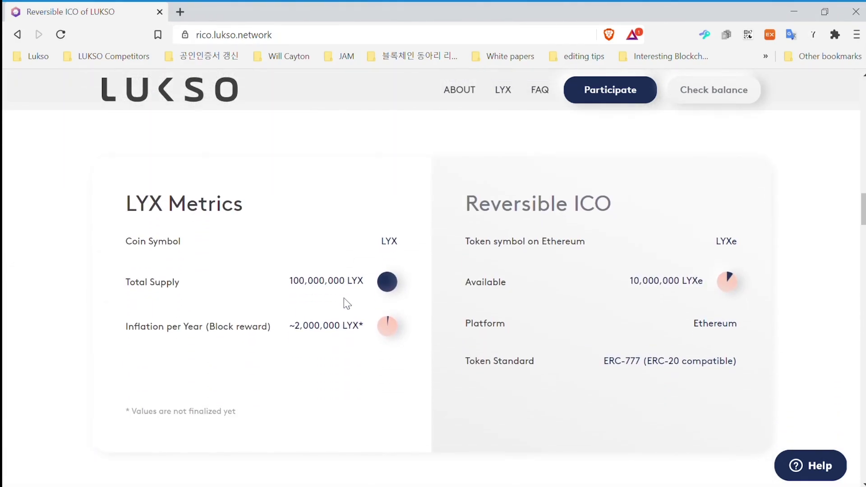
scroll(345, 304, "down", 10)
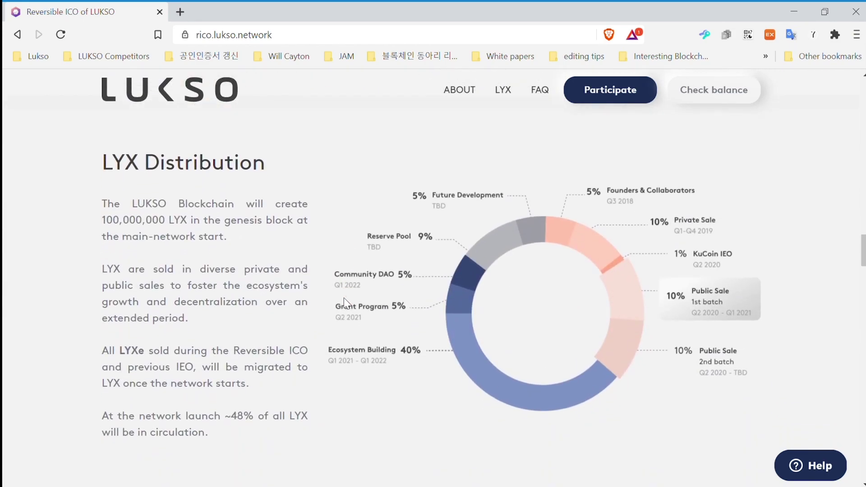
scroll(344, 299, "down", 12)
scroll(348, 303, "down", 7)
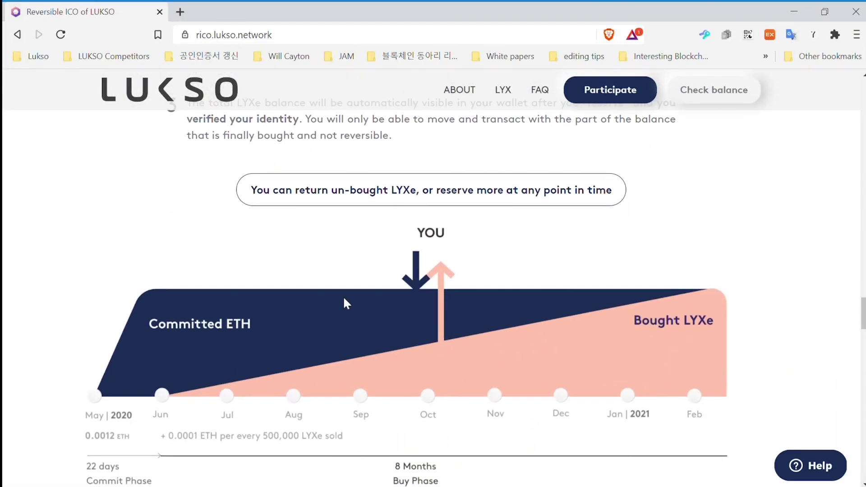
scroll(344, 300, "down", 18)
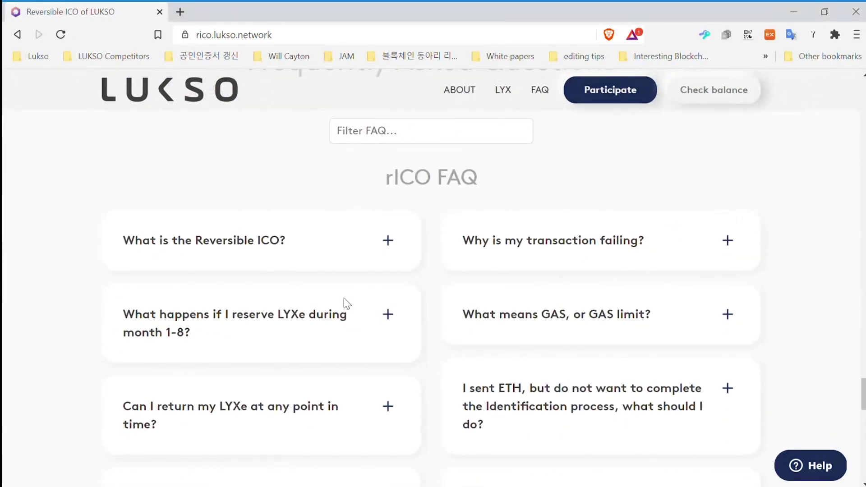
scroll(487, 283, "down", 4)
scroll(492, 285, "down", 5)
left_click(707, 407)
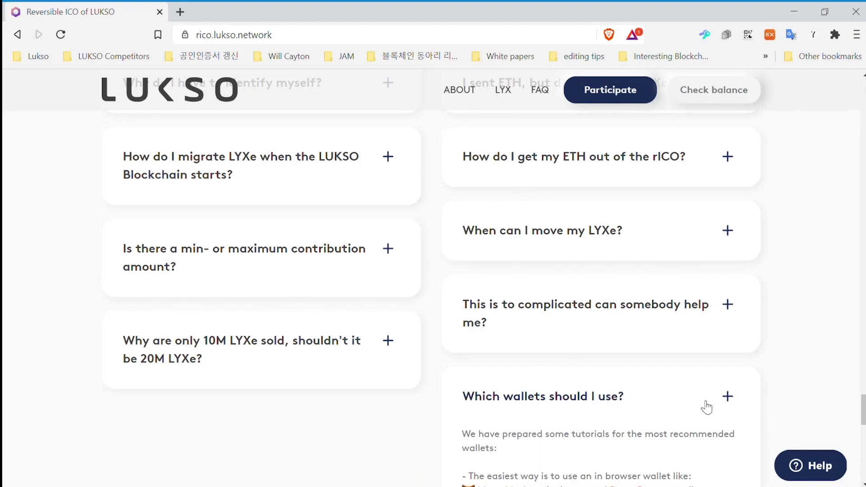
scroll(708, 415, "down", 5)
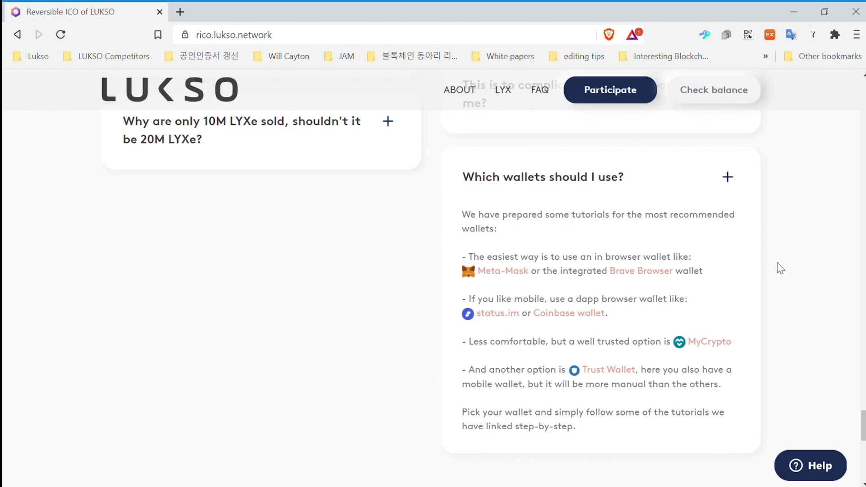
scroll(789, 221, "up", 20)
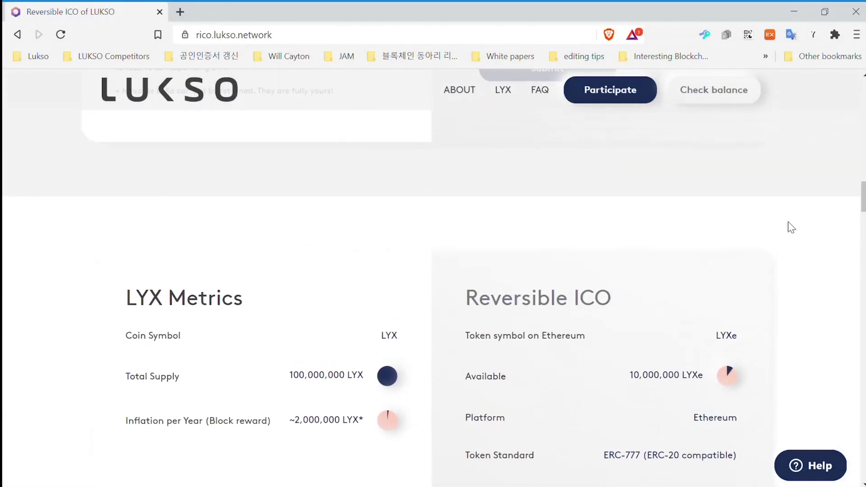
scroll(789, 221, "up", 8)
Tick all six agreement checkboxes, including Privacy Policy and Public Sale Agreement, and submit them.
left_click(461, 181)
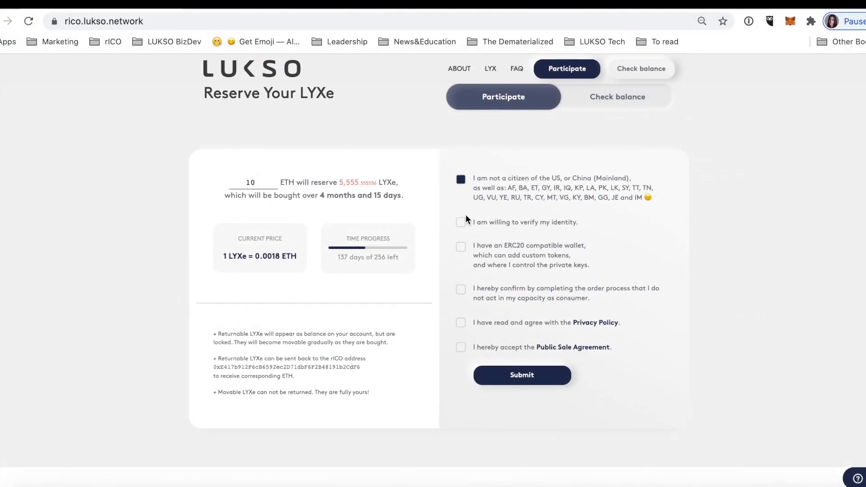
left_click(464, 225)
left_click(463, 250)
left_click(464, 289)
left_click(462, 324)
left_click(461, 351)
left_click(486, 370)
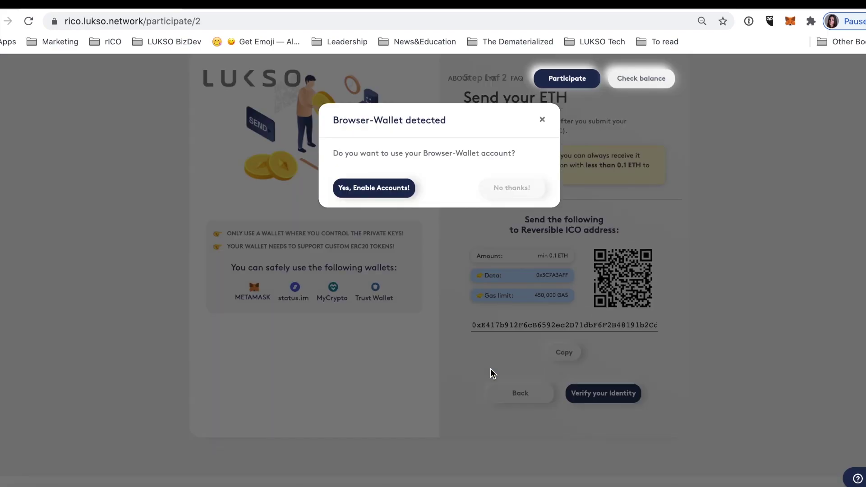
Enable the browser wallet and connect MetaMask Account 1 to the site.
left_click(397, 194)
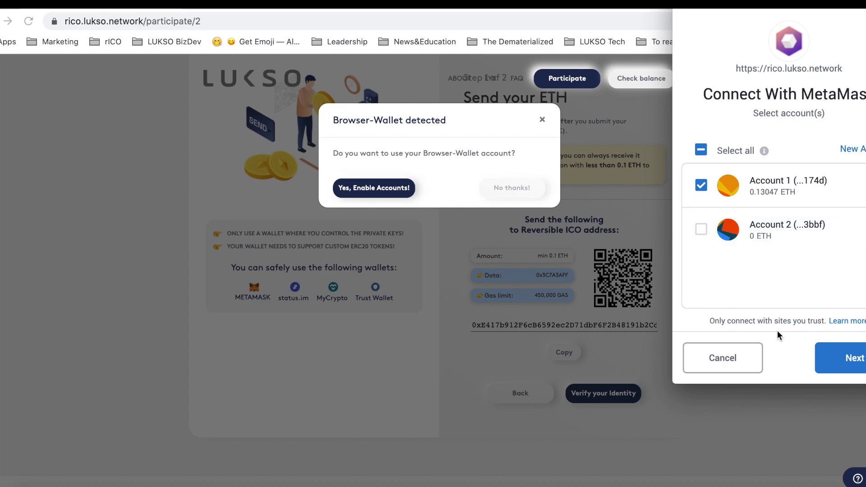
left_click(836, 359)
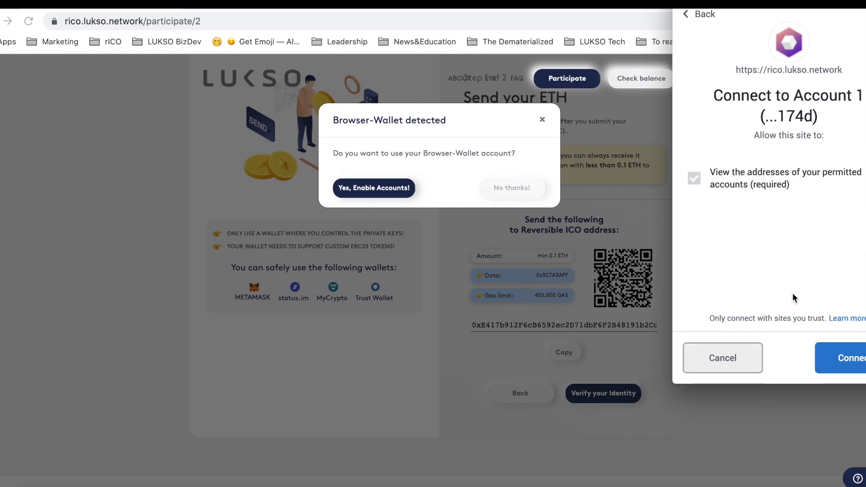
left_click(835, 357)
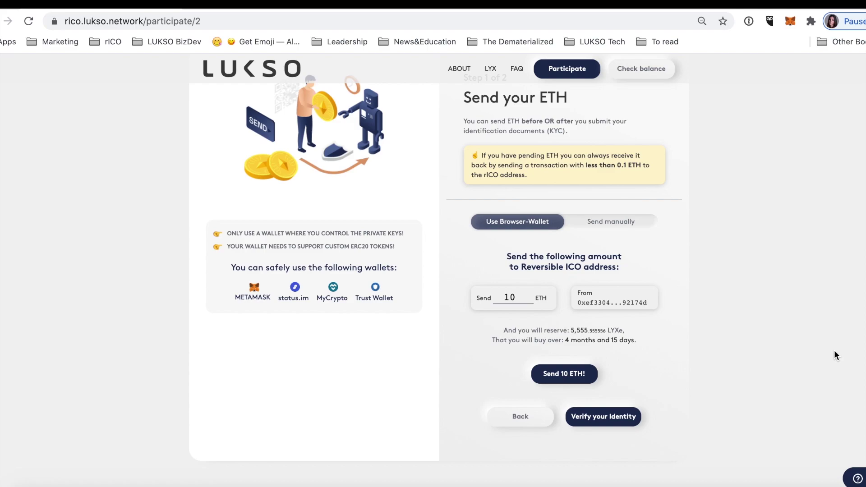
Send a 0.101 ETH commit from the wallet and proceed to identity verification.
double_click(520, 297)
type("0.11")
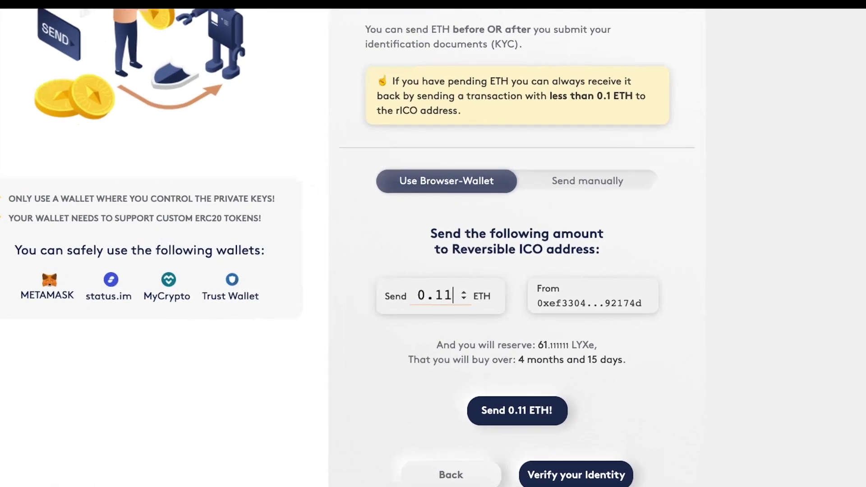
key("BackSpace")
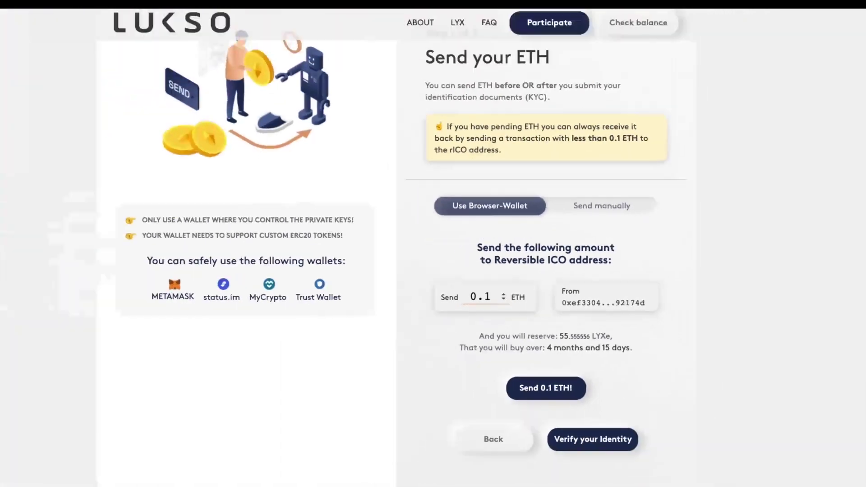
type("01")
left_click(552, 373)
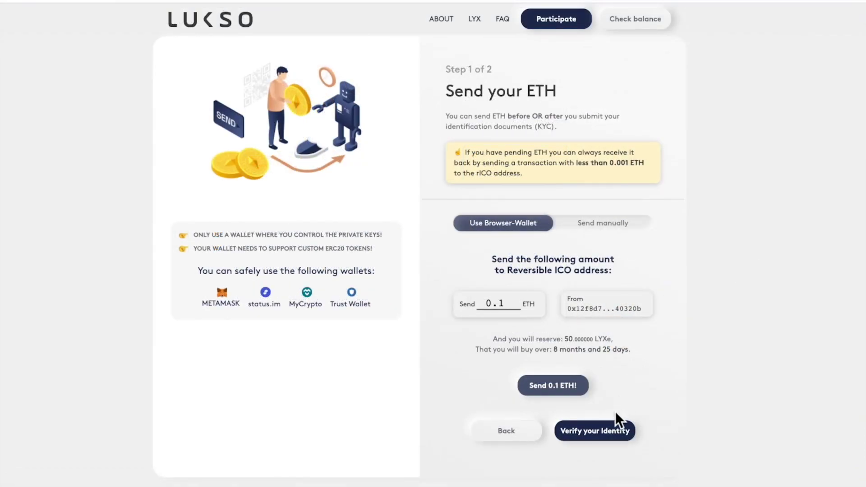
left_click(607, 431)
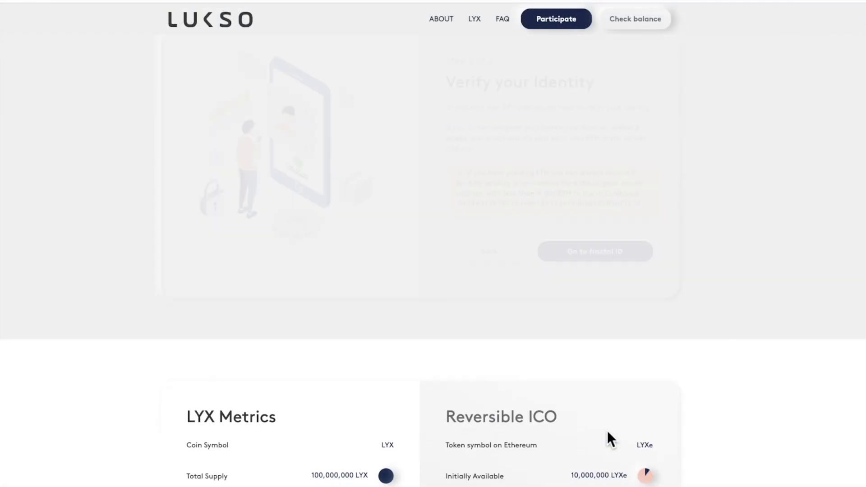
Start Fractal ID verification with a maximum intended commitment of 5 ETH.
scroll(591, 381, "up", 2)
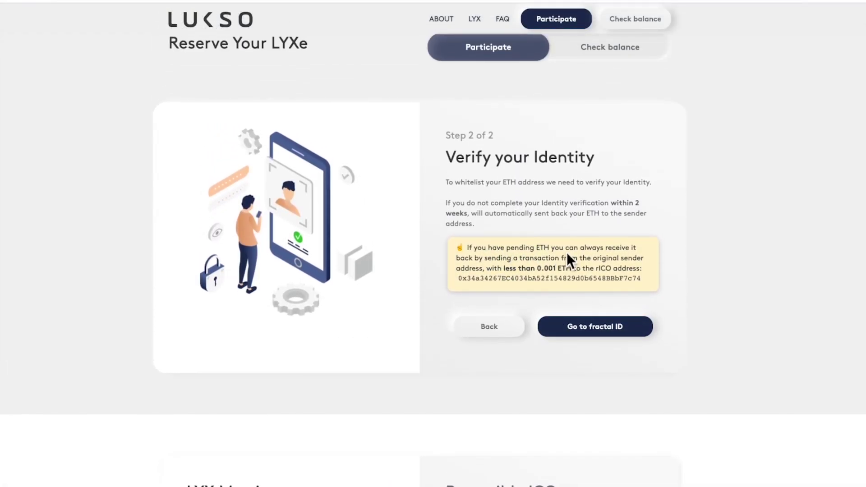
left_click(621, 325)
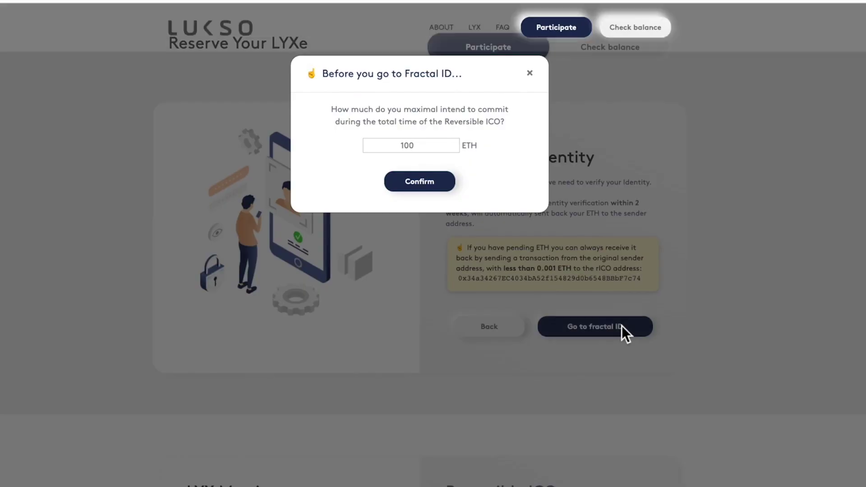
left_click(440, 146)
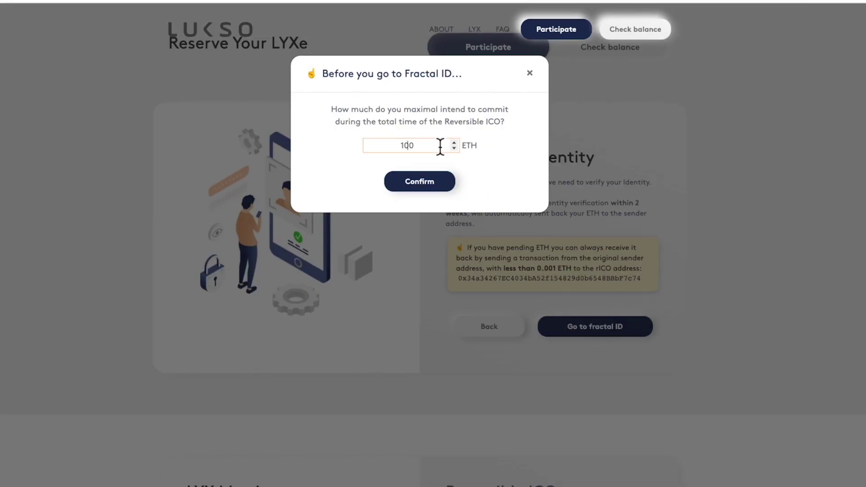
key("ctrl+a")
type("5")
left_click(444, 181)
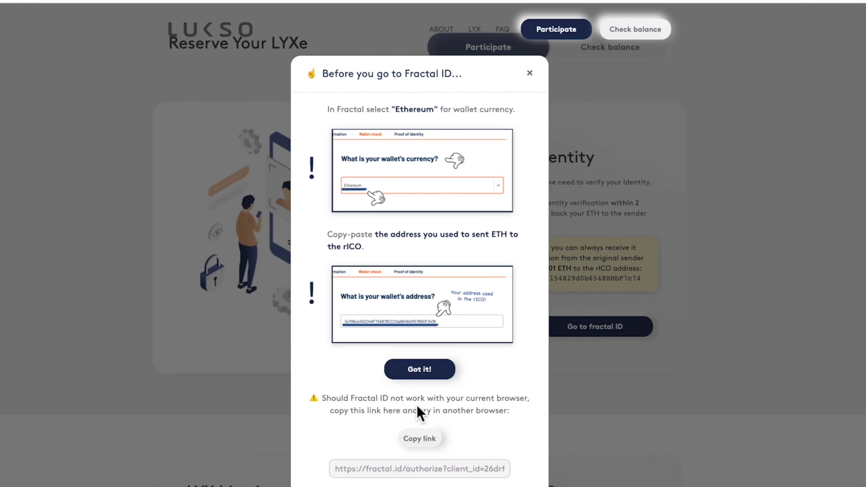
Acknowledge the Fractal ID instructions with 'Got it!'.
left_click(423, 374)
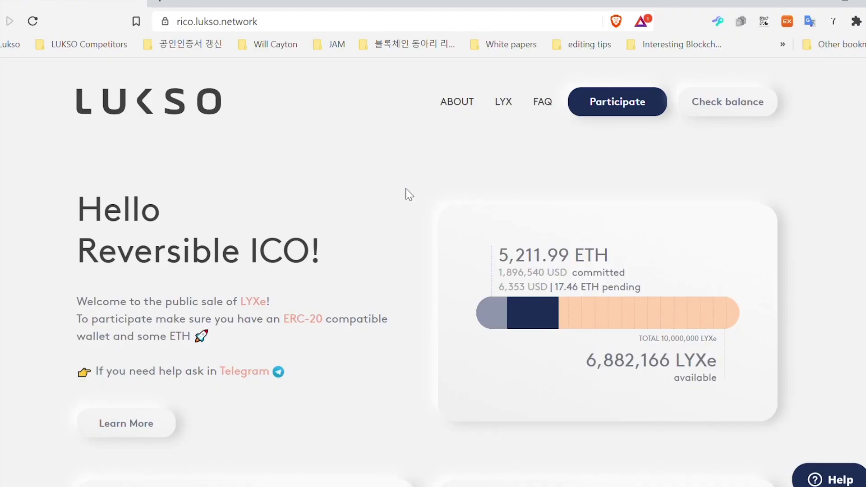
Check the balance of the pasted contributing Ethereum address.
left_click(715, 112)
left_click(552, 311)
type("0x7b8fd11a49d2157d9c268481de23e3aa7167a8c1")
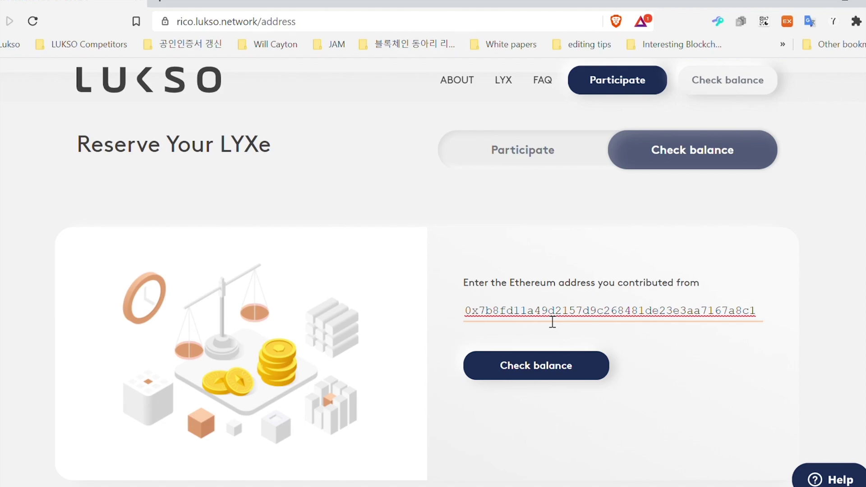
left_click(524, 368)
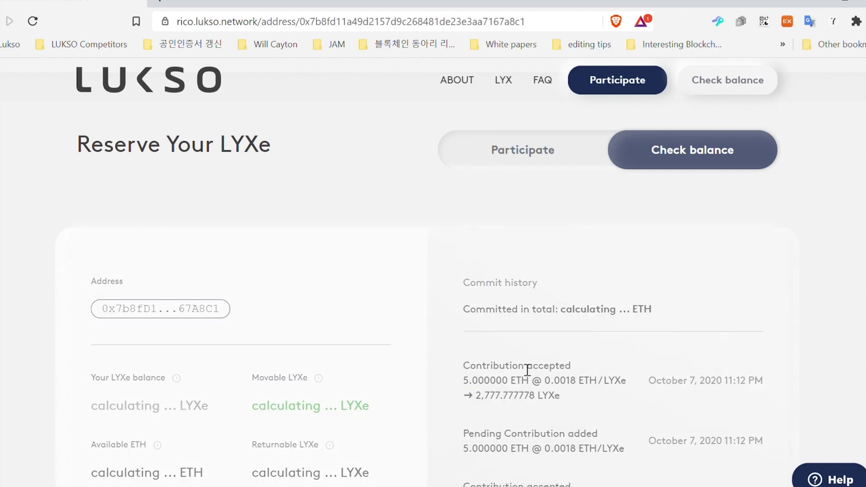
Show the Return LYXe instructions for the address.
scroll(857, 295, "down", 3)
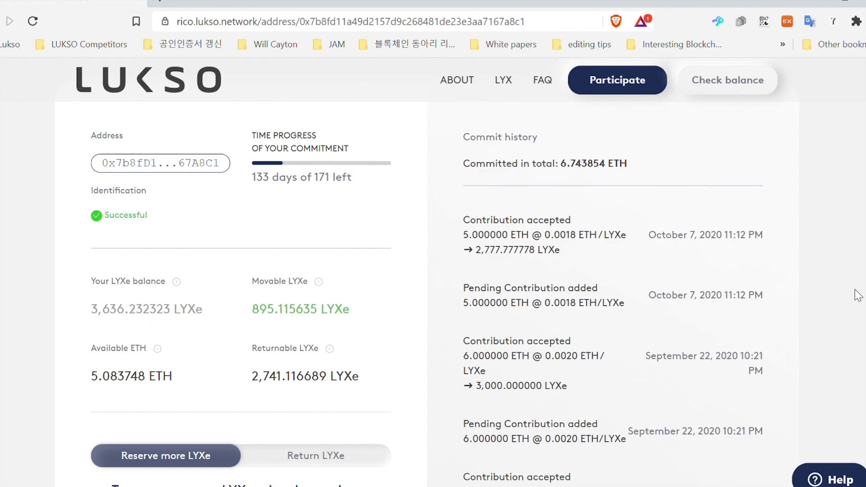
scroll(672, 303, "down", 5)
scroll(669, 298, "down", 2)
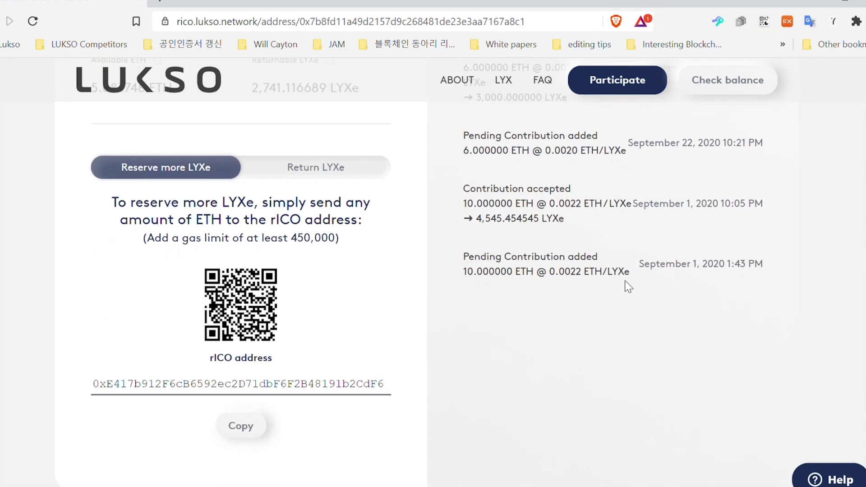
left_click(330, 174)
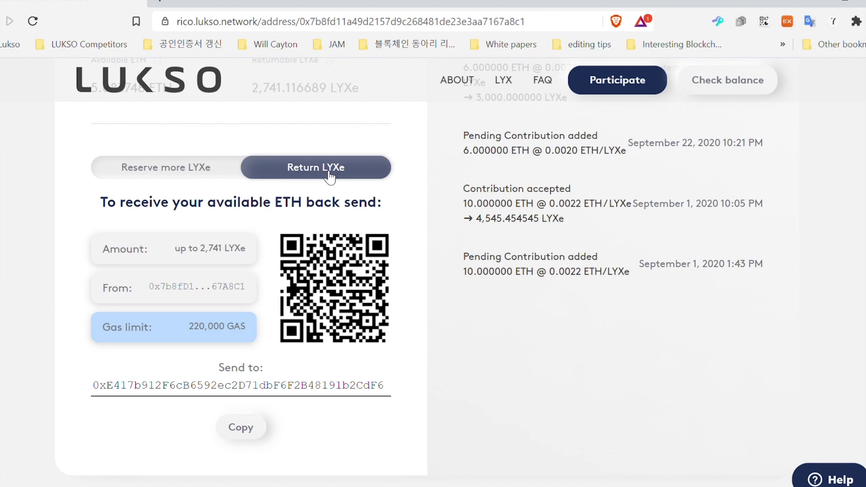
Go back to the participation form and re-accept all six terms.
left_click(229, 170)
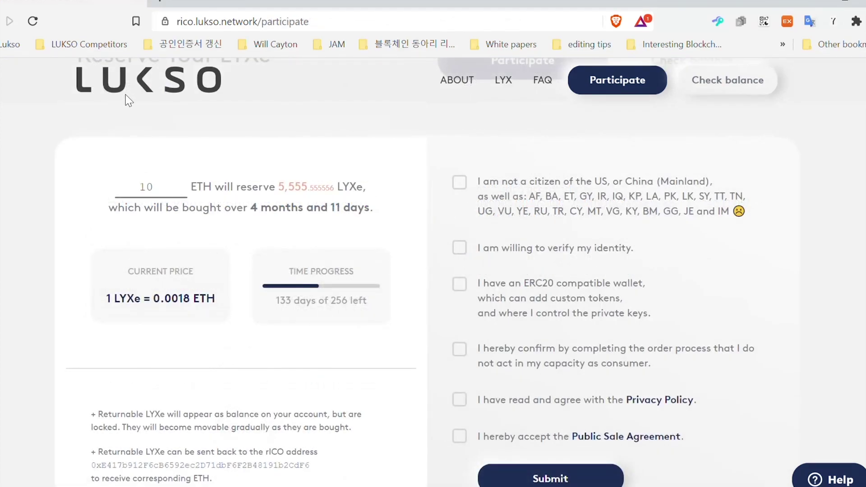
left_click(459, 183)
left_click(460, 247)
left_click(459, 283)
left_click(459, 349)
left_click(459, 400)
left_click(459, 436)
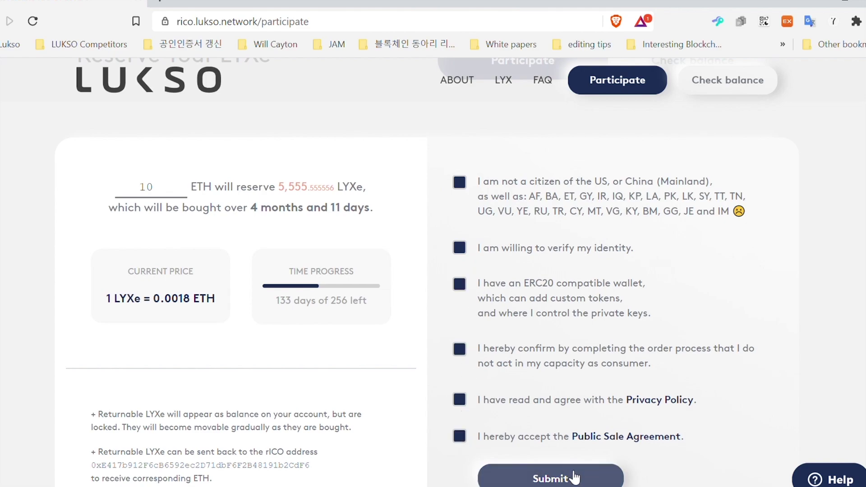
left_click(551, 477)
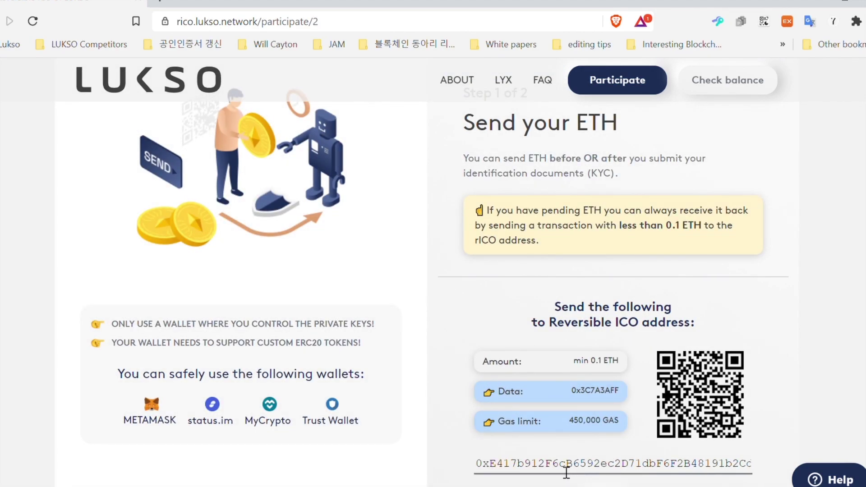
Select the commit Data value 0x3C7A3AFF in the manual send details.
scroll(530, 445, "down", 2)
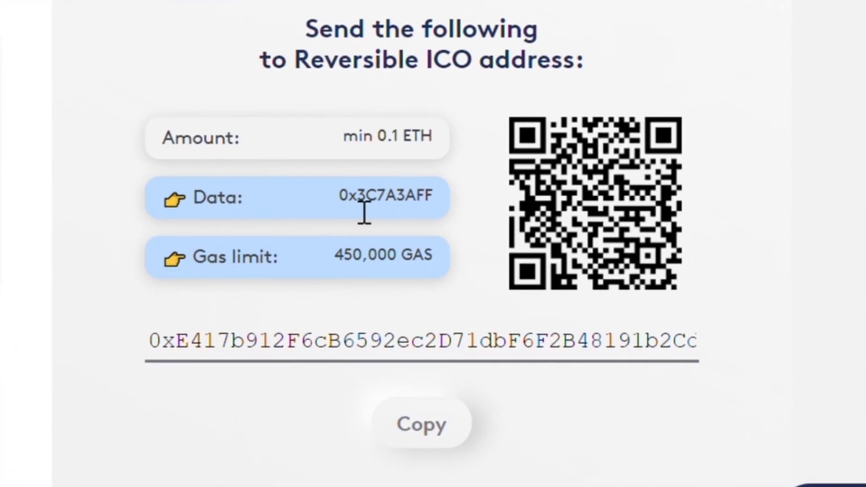
left_click_drag(336, 197, 439, 209)
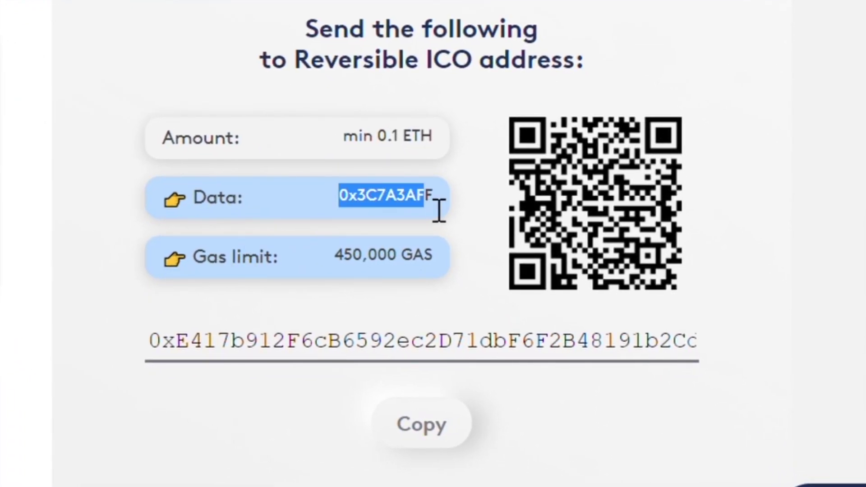
left_click(436, 196)
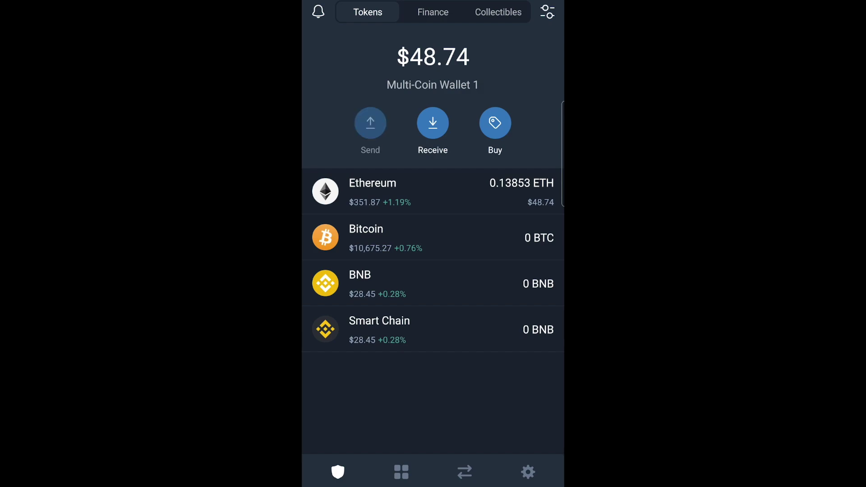
Send the maximum ETH balance (0.137018 ETH) to the pasted rICO address in Trust Wallet.
left_click(370, 122)
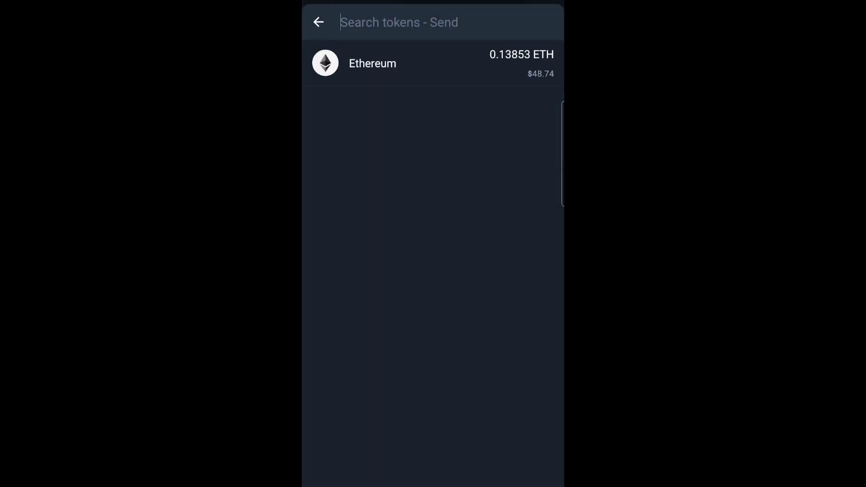
left_click(372, 63)
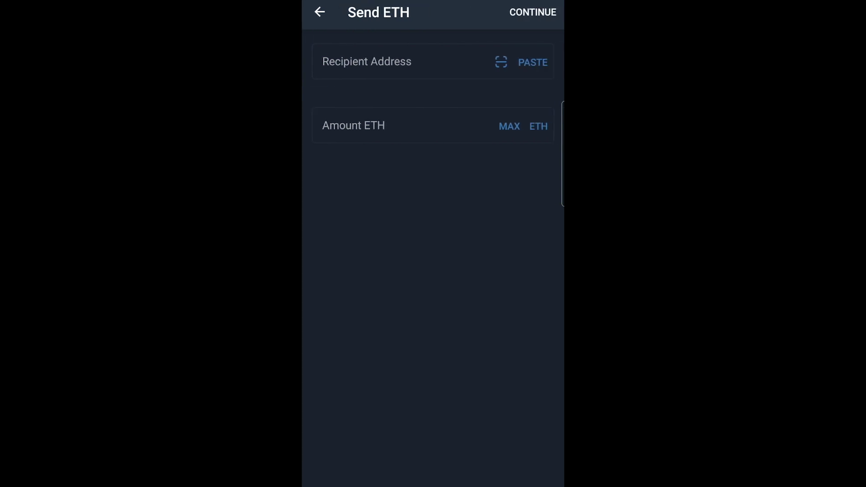
left_click(533, 63)
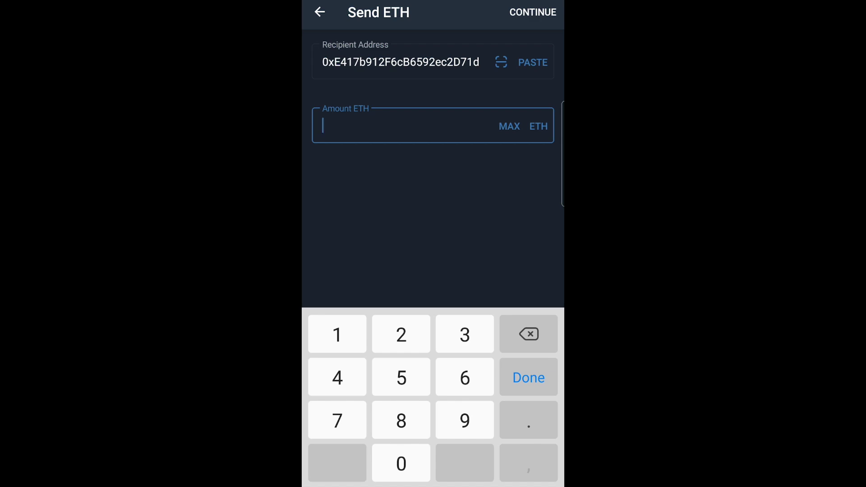
left_click(509, 127)
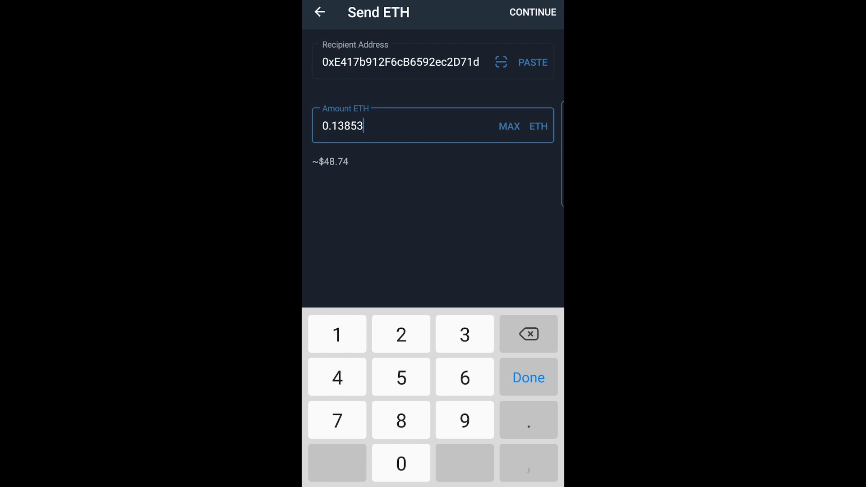
left_click(532, 12)
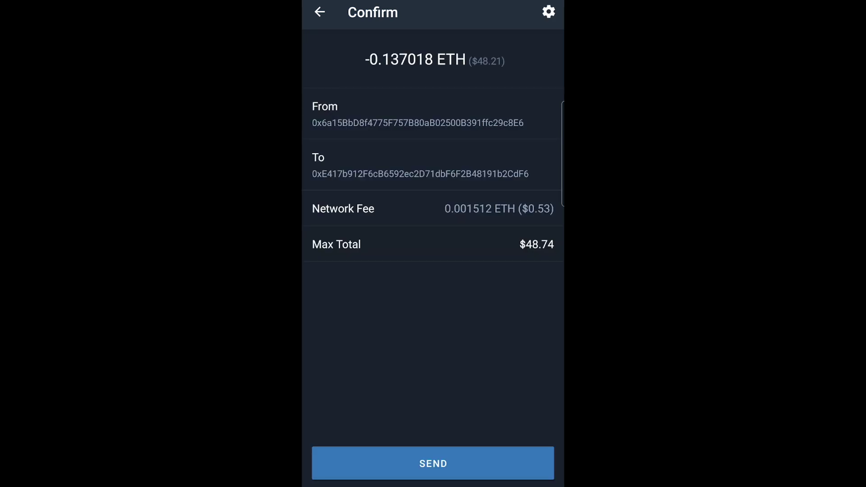
Change the transaction's gas limit from 21000 to 450000 in advanced settings.
left_click(548, 11)
left_click(351, 129)
key("BackSpace")
key("BackSpace")
key("BackSpace")
key("BackSpace")
key("BackSpace")
type("450000")
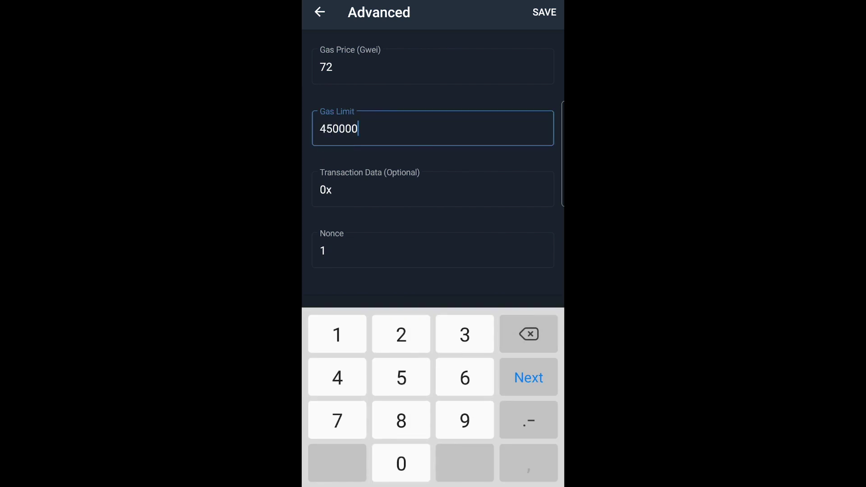
Set transaction data to 0x3C7A3AFF, save the settings, and send the transaction.
left_click(325, 190)
key("BackSpace")
key("BackSpace")
type("0x37C7")
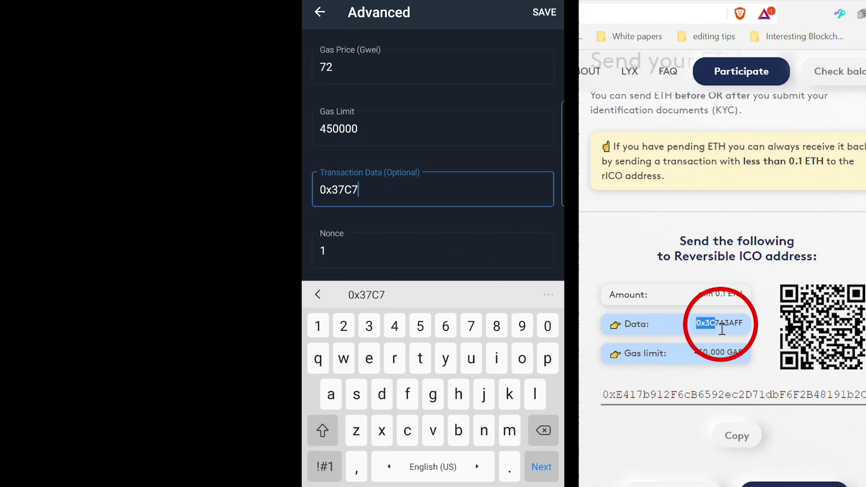
key("BackSpace")
key("BackSpace")
key("BackSpace")
key("BackSpace")
type("3C7A3AFF")
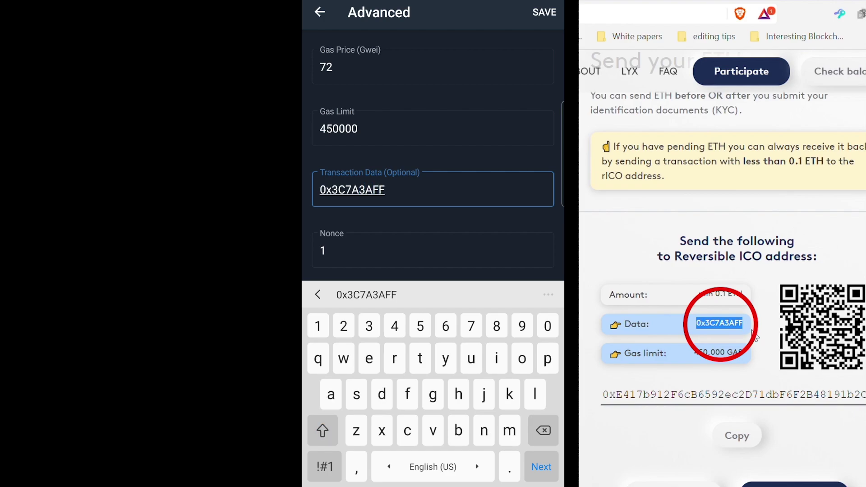
key("Tab")
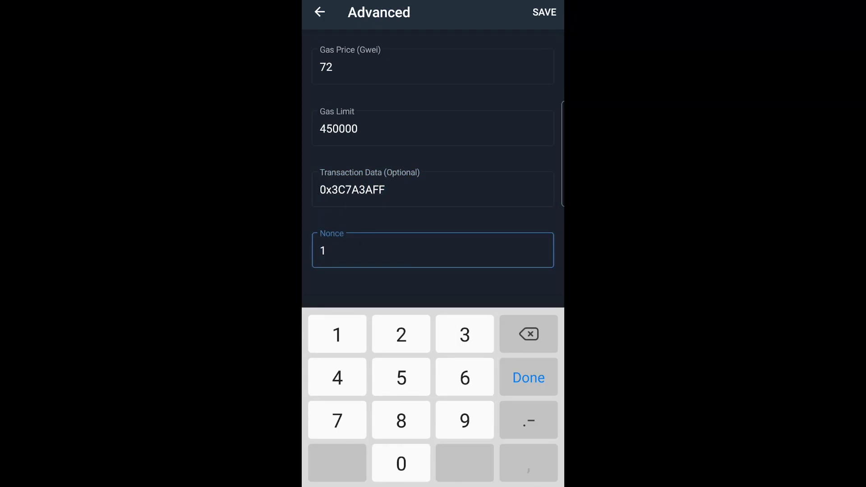
key("Return")
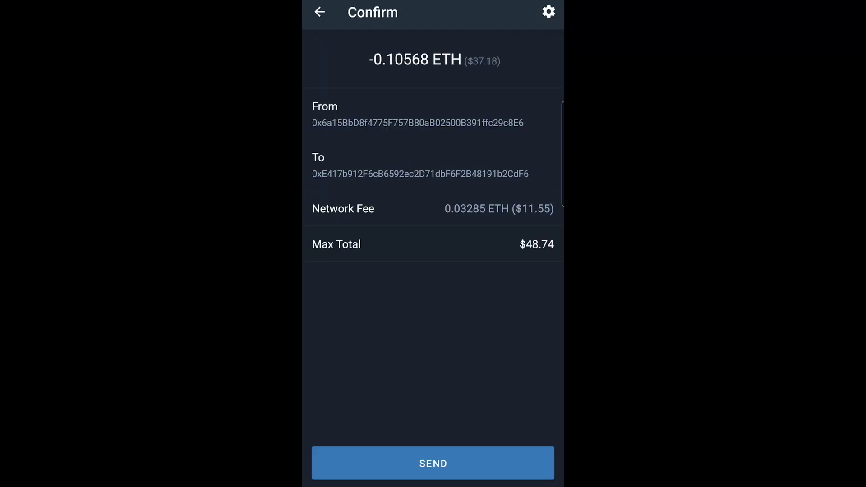
key("Return")
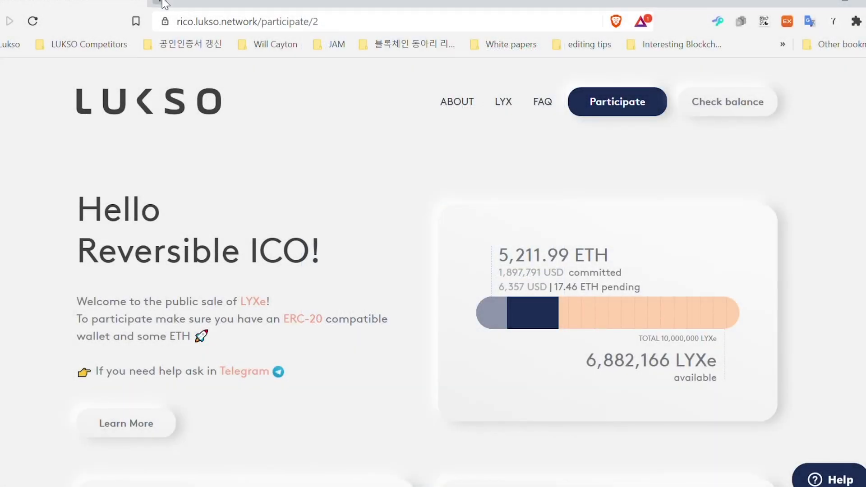
Look up the pasted wallet address on etherscan.io in a new tab.
key("ctrl+t")
type("ether")
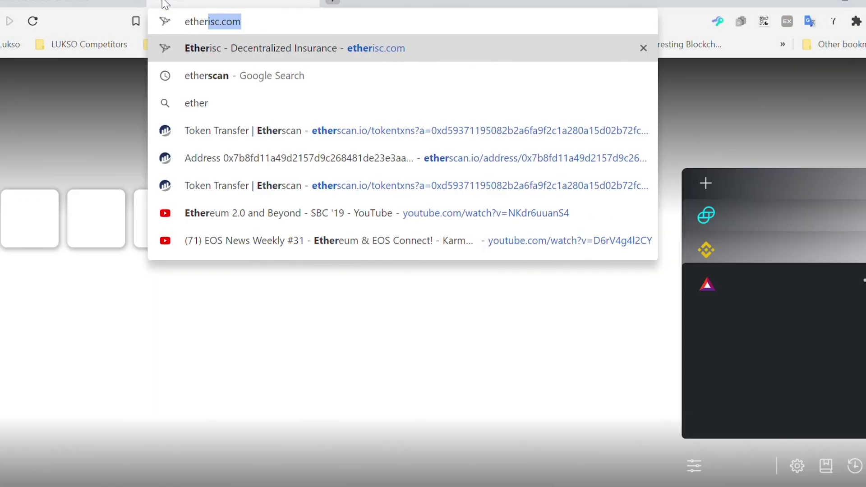
type("sca")
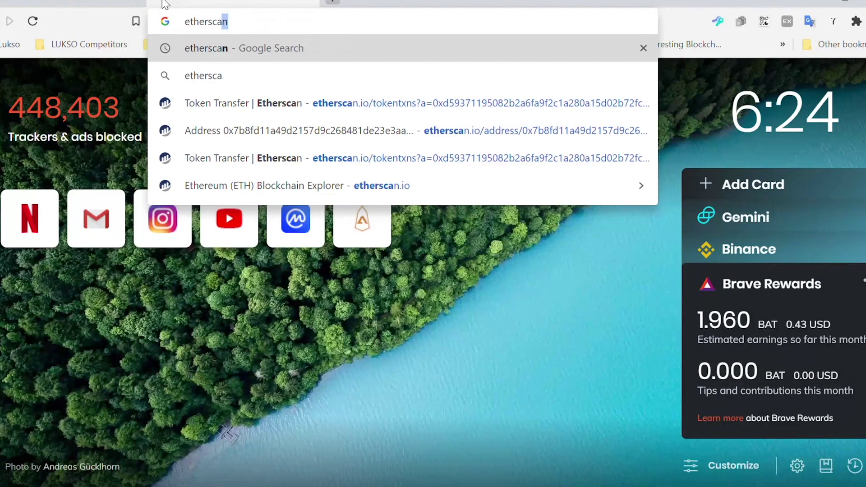
key("Return")
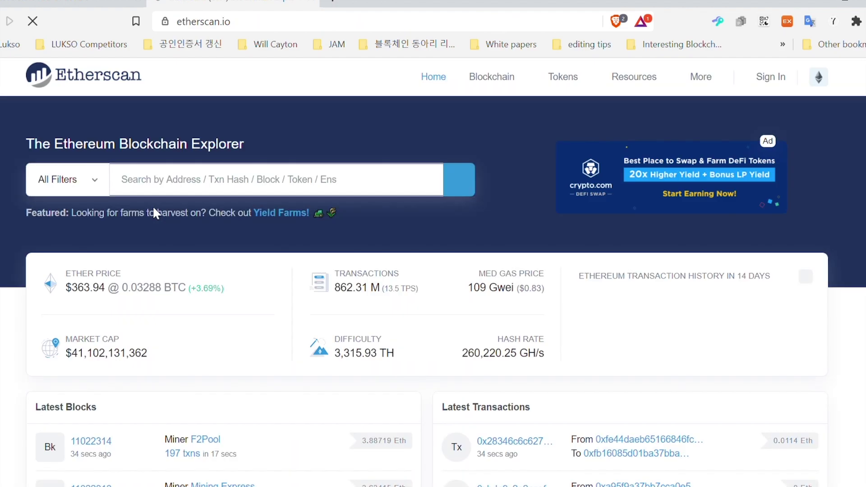
left_click(212, 193)
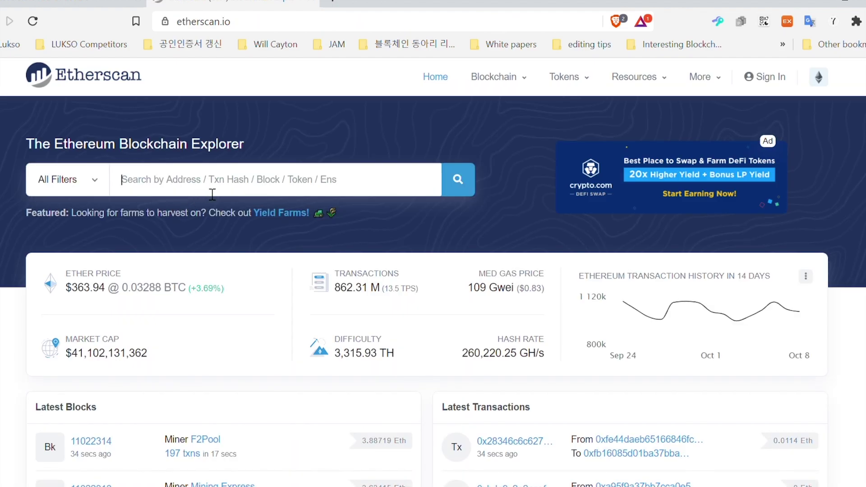
type("0x7b8fd11a49d2157d9c268481de23e3aa7167a8c1")
left_click(472, 181)
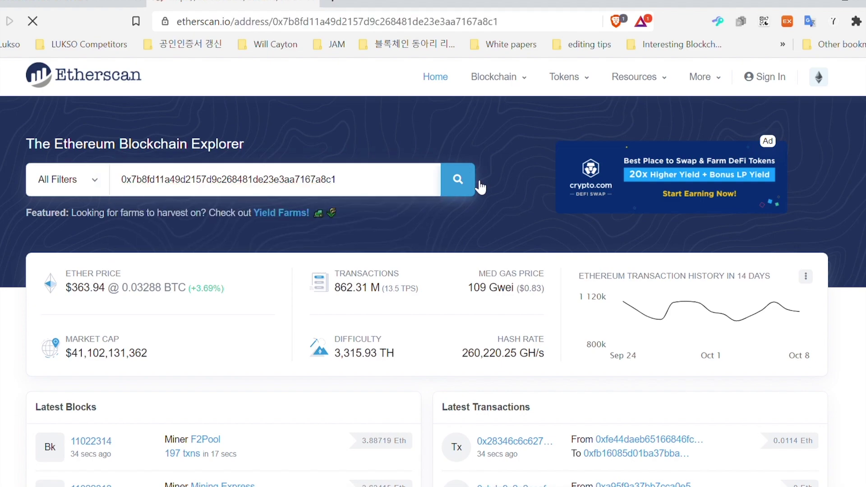
Open the 10 Ether Reversible ICO transaction and expand its gas limit and input data.
scroll(479, 188, "down", 10)
scroll(479, 188, "down", 5)
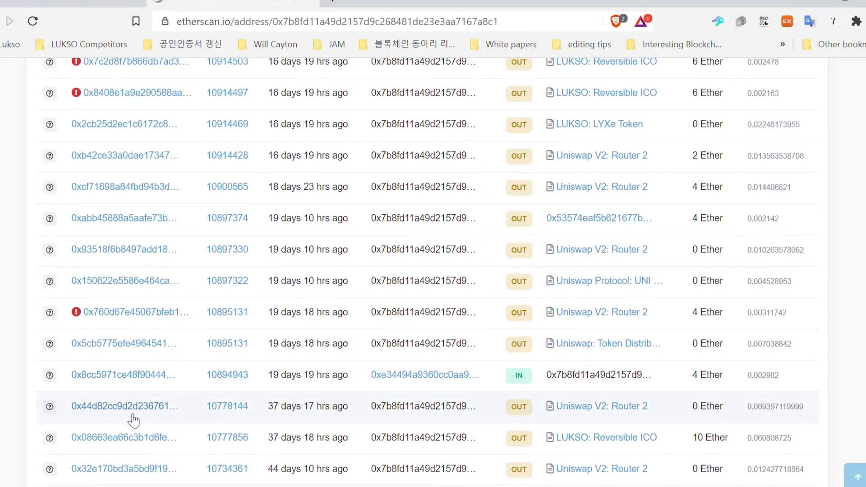
left_click(145, 438)
scroll(145, 443, "down", 3)
scroll(144, 443, "down", 3)
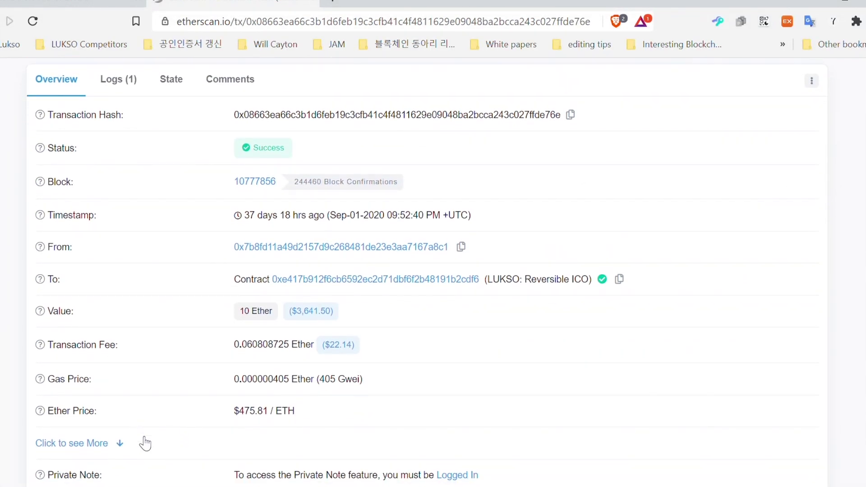
left_click(116, 415)
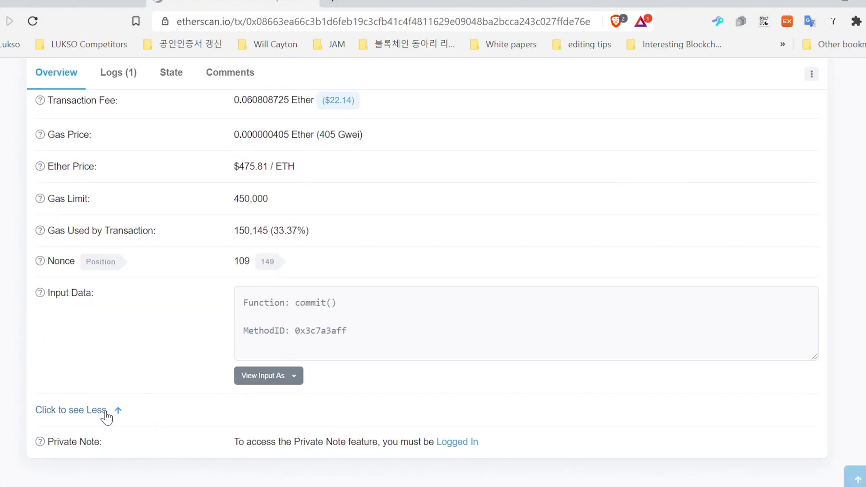